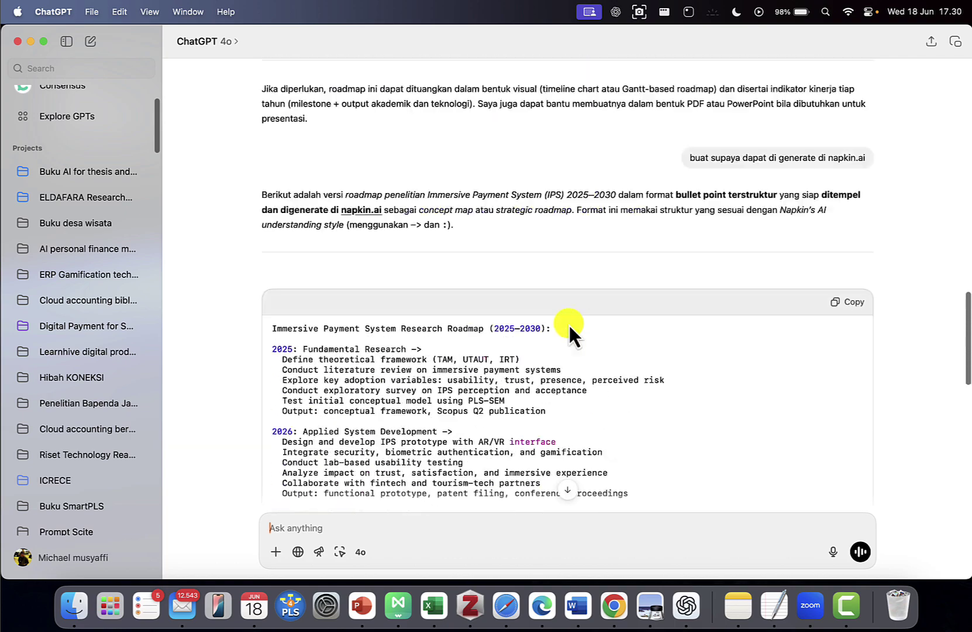
# - Start a new prompt in the chat with the line "saya ingin membuat roadmap penelitian mengenai keuangan digital untuk umkm"
pyautogui.scroll(-10, 568, 322)
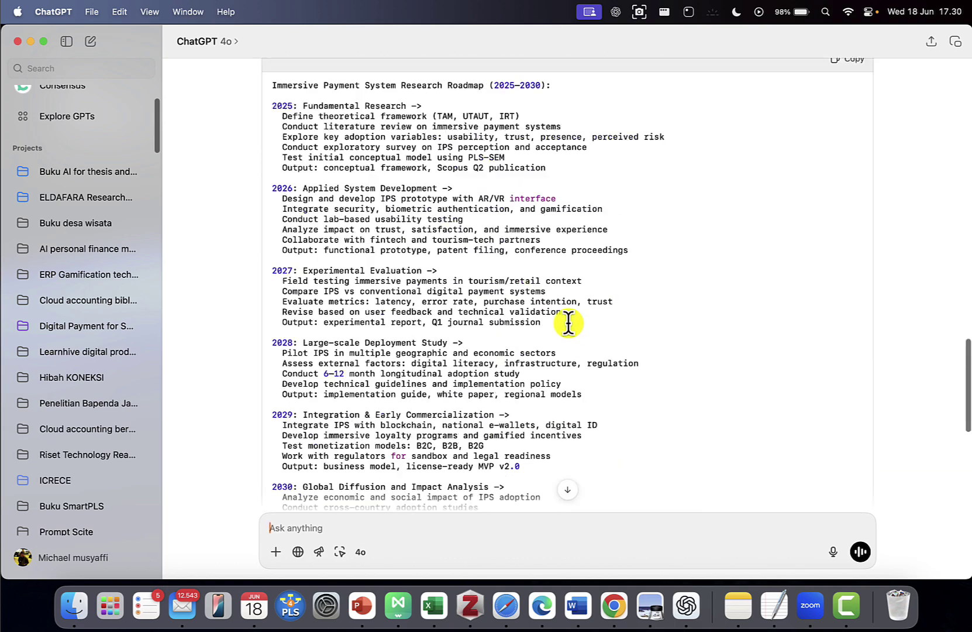
pyautogui.scroll(4, 568, 322)
pyautogui.click(418, 522)
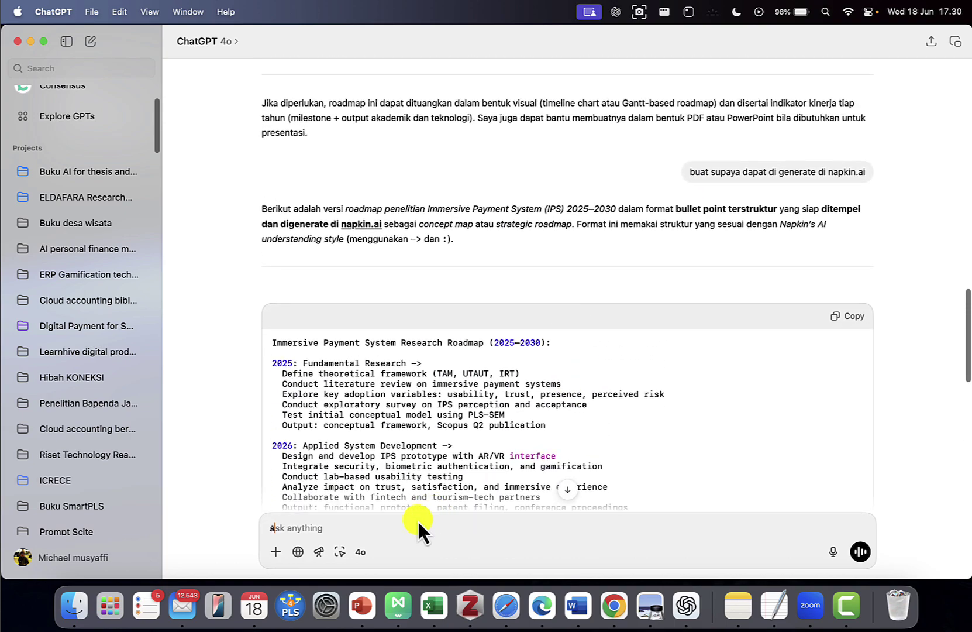
pyautogui.write('saya ingin membuat roadmap')
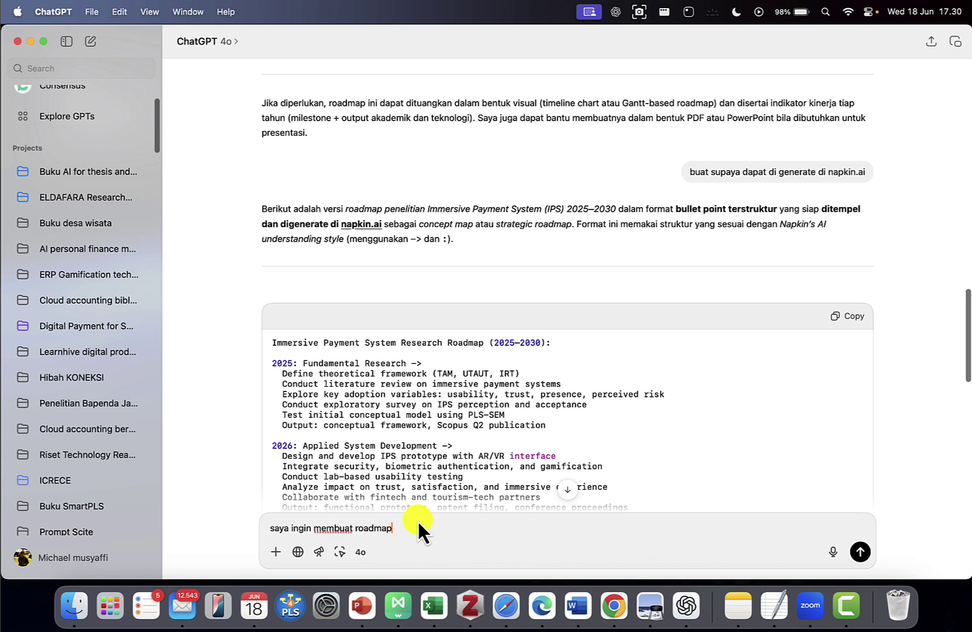
pyautogui.write(' penelitian mengenaui')
pyautogui.press('BackSpace')
pyautogui.press('BackSpace')
pyautogui.write('i keuangan ')
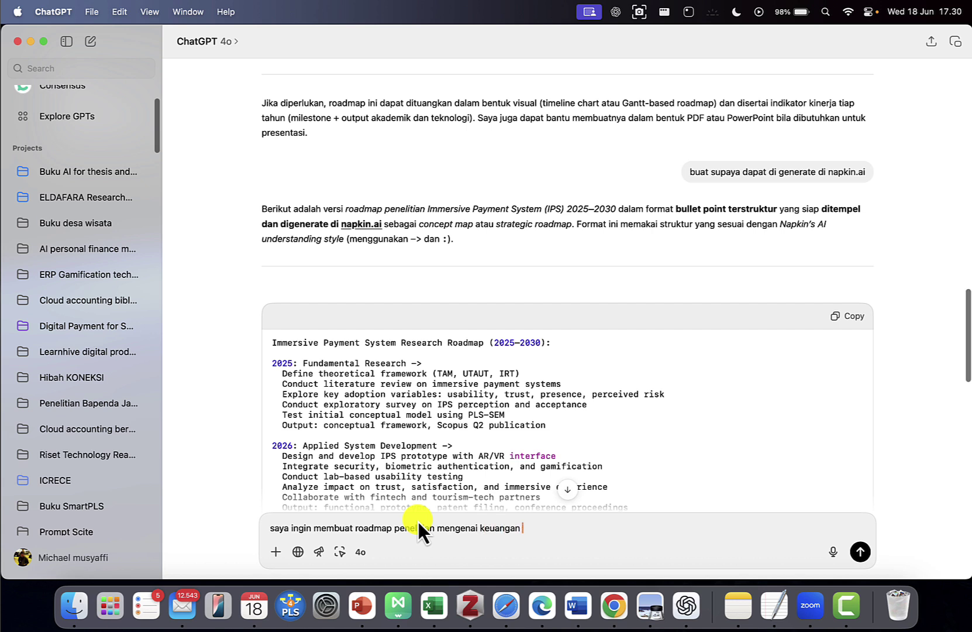
pyautogui.write('digital untuk umkm')
pyautogui.hotkey('shift', 'Return')
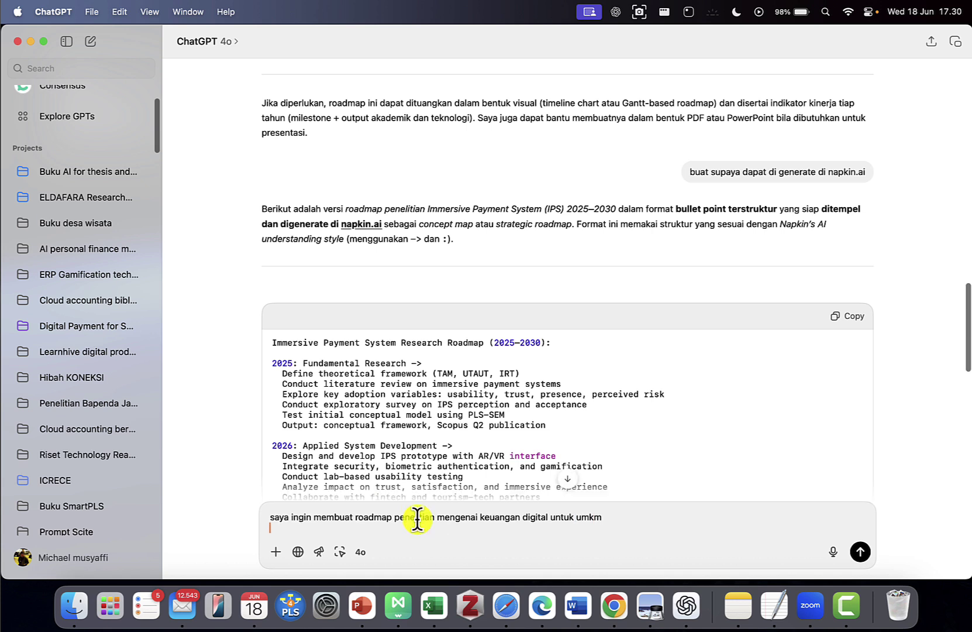
# - Add the prompt lines "buat formatnya setiap tahun mulai dari tahun 2025 sampai dengan 2030" and "formatnya sesuaikan dengan napkin.ai"
pyautogui.write('buat formatnya setiap tahun mulai dari tahun 2025')
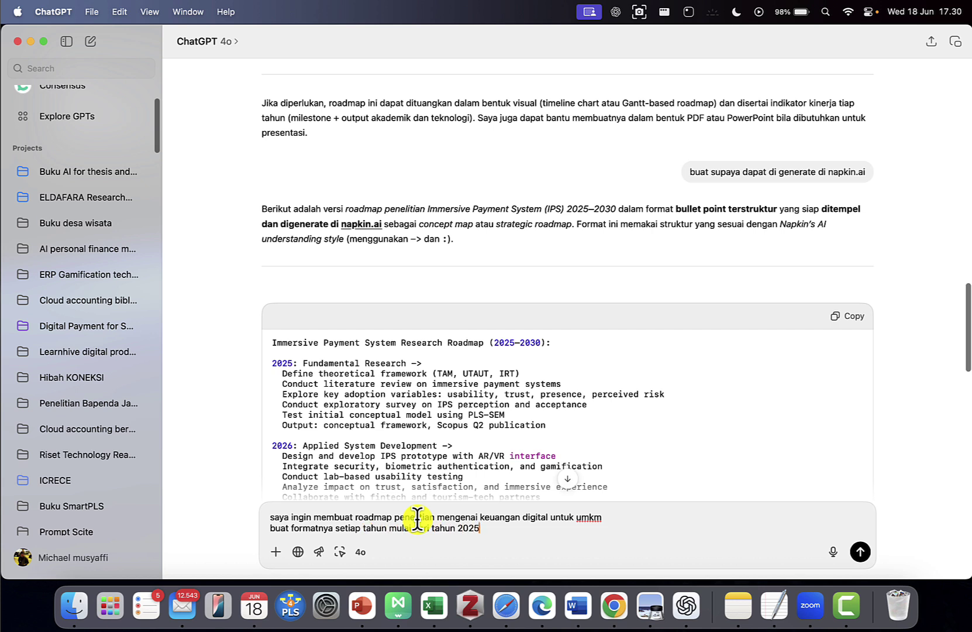
pyautogui.write('ampai denga')
pyautogui.write('n 202')
pyautogui.write('030')
pyautogui.hotkey('shift', 'Return')
pyautogui.write('fo')
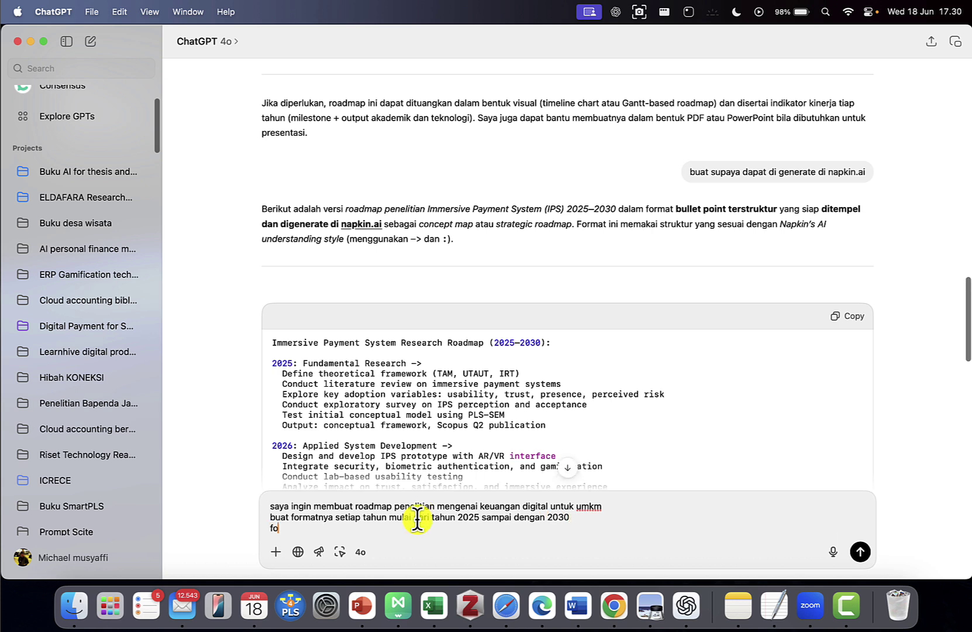
pyautogui.write('rmatnya sesuaikan dengan nap')
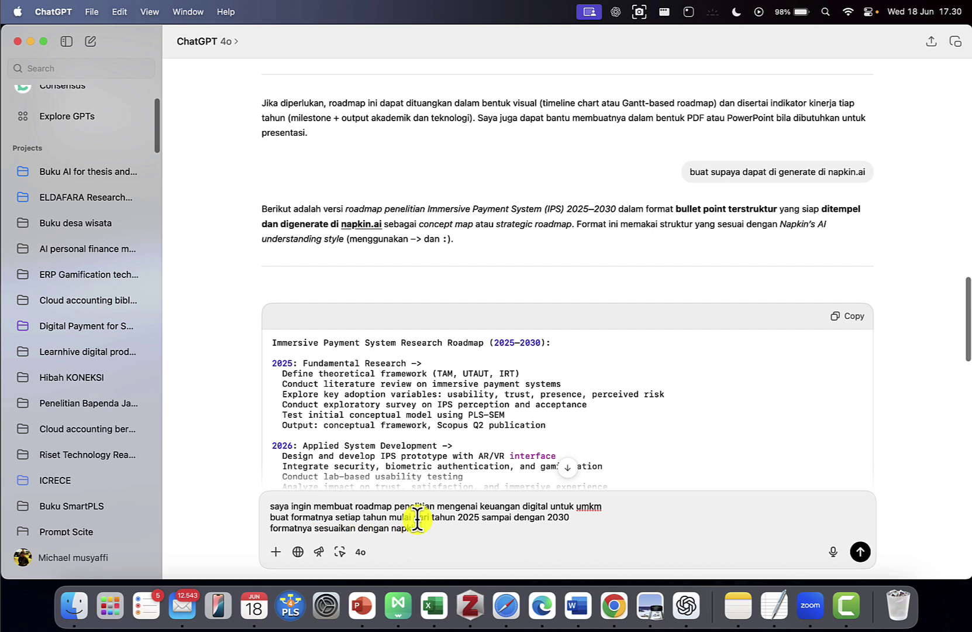
pyautogui.write('kin.ai')
pyautogui.hotkey('shift', 'Return')
# - Add the lines "misalnya" and "2025: fundamental reserach --> kegiatannya apa, luarannya pa dll", and send the prompt
pyautogui.write('misal')
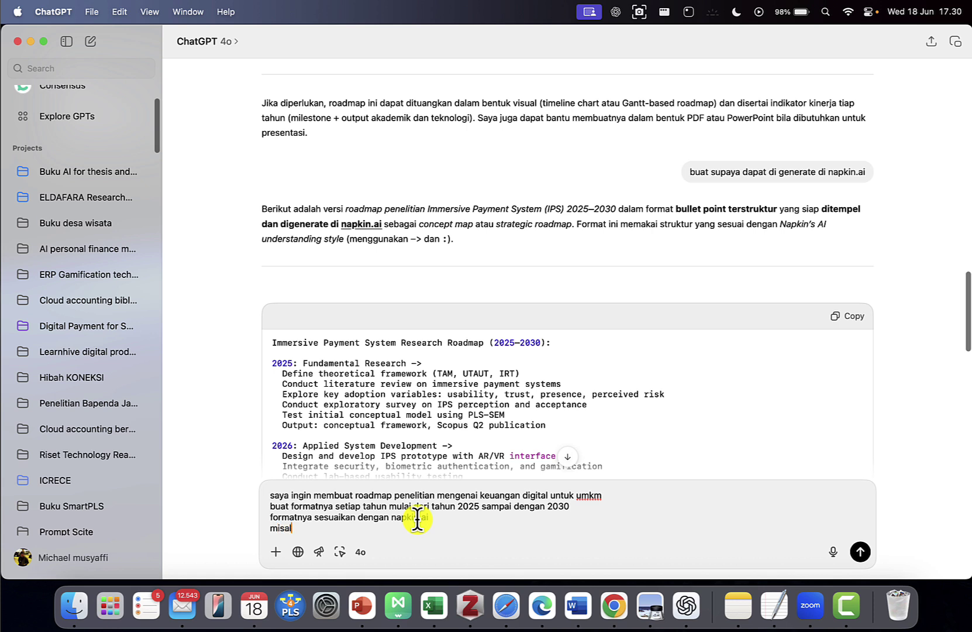
pyautogui.write(' 202')
pyautogui.press('BackSpace')
pyautogui.press('BackSpace')
pyautogui.press('BackSpace')
pyautogui.write('2025')
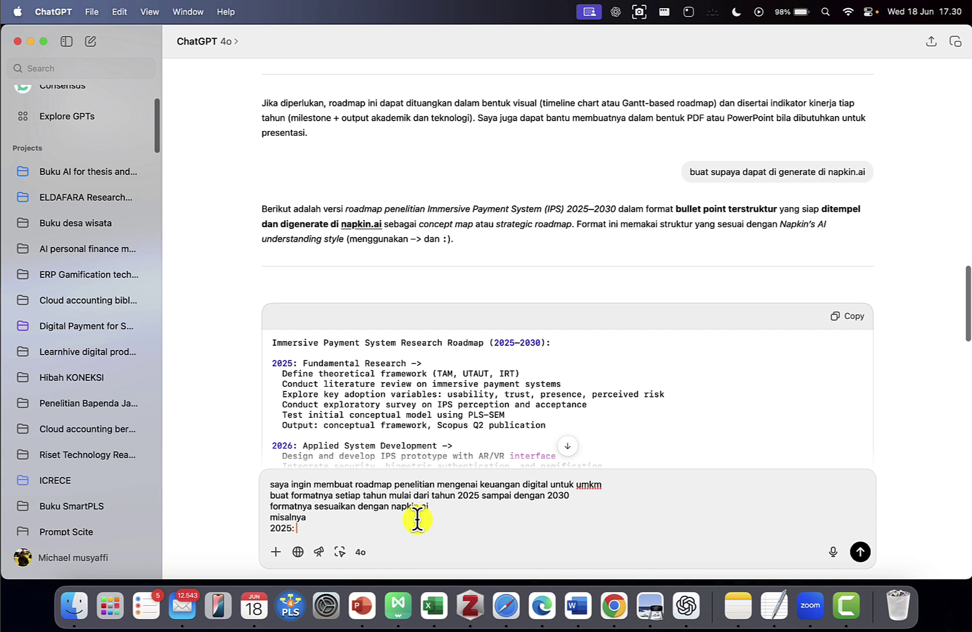
pyautogui.write(': fundamental reserach -->')
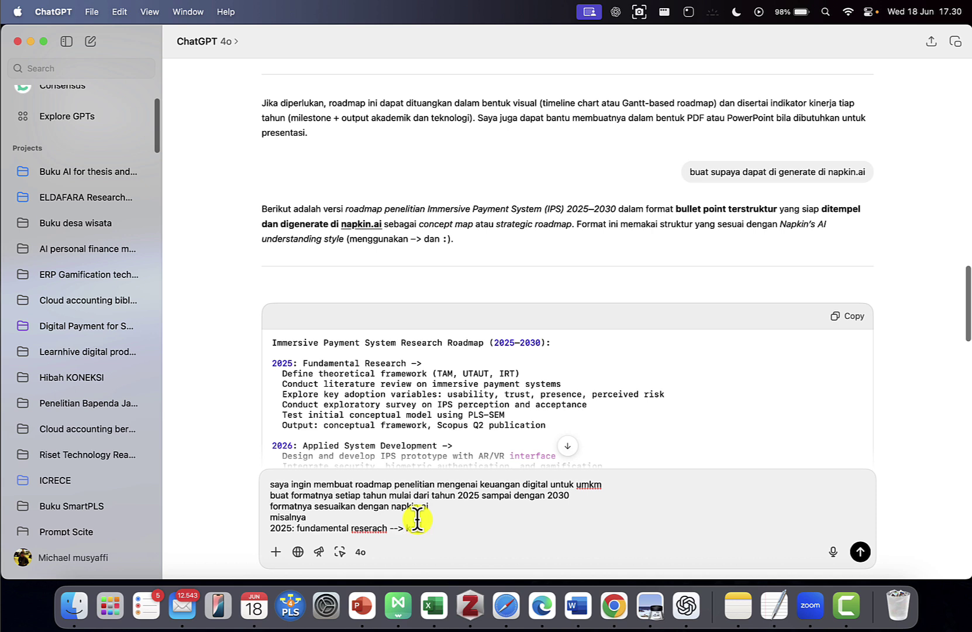
pyautogui.write('tannya apa, luarannya pa dll')
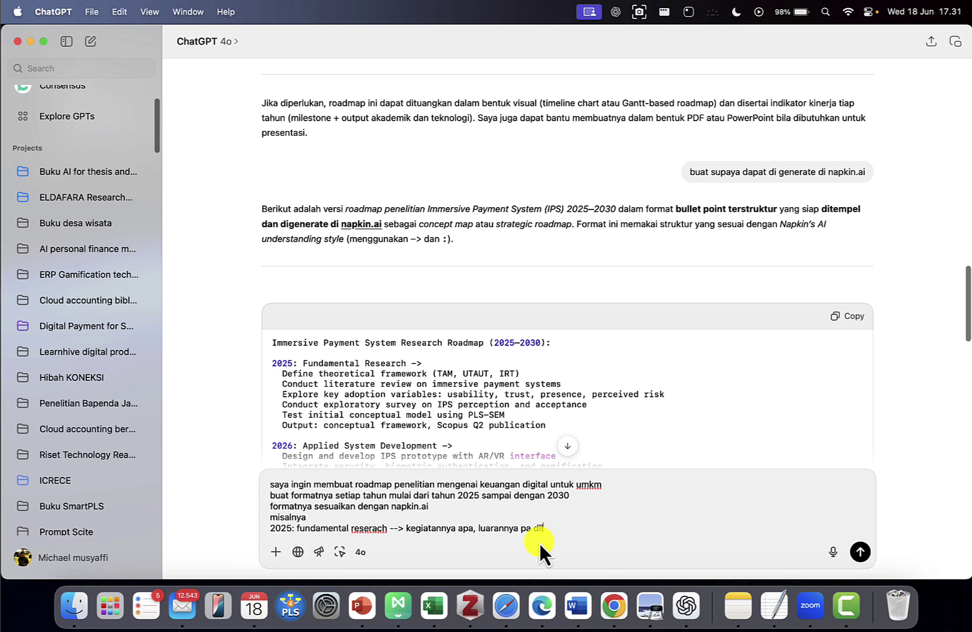
pyautogui.press('Return')
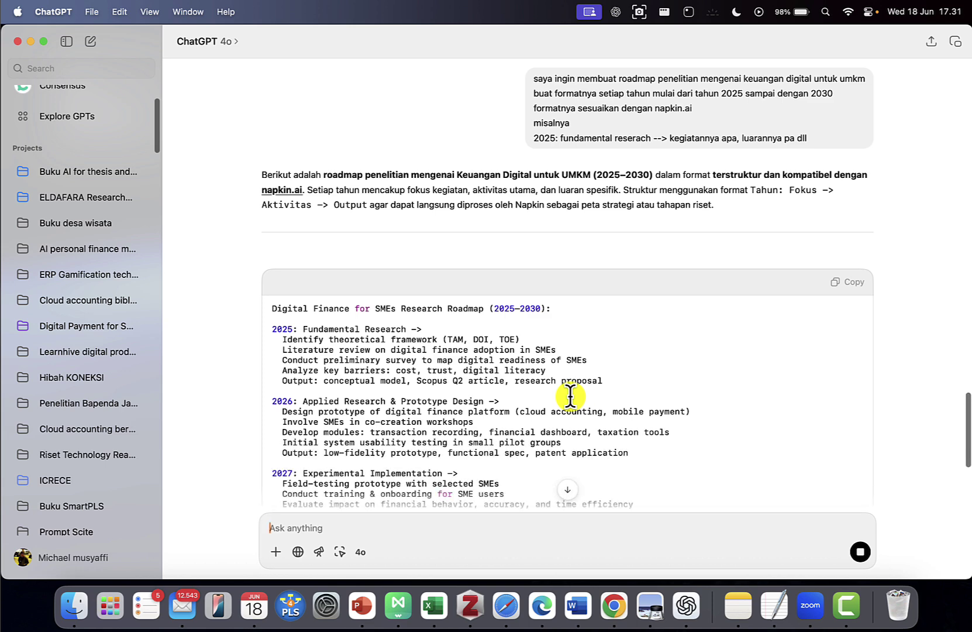
# - Review the generated 2025–2030 roadmap, examining each year's research focus and its listed outputs
pyautogui.scroll(-5, 571, 397)
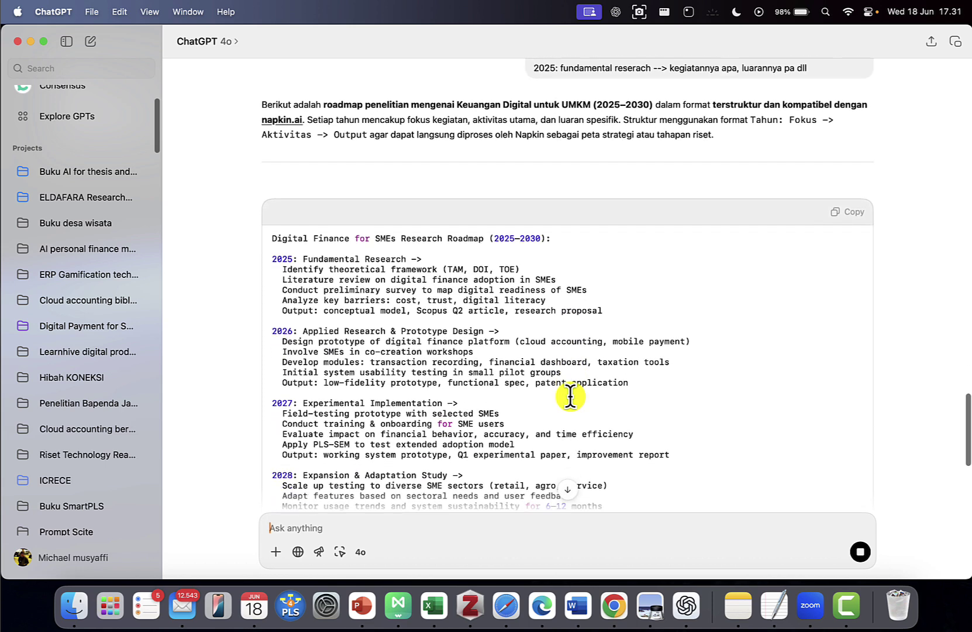
pyautogui.scroll(1, 569, 397)
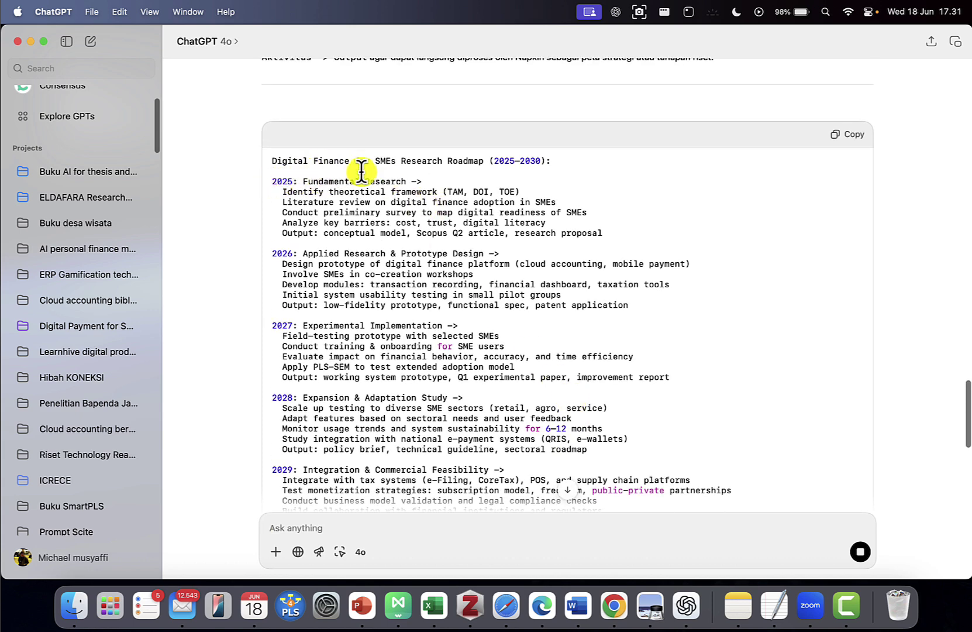
pyautogui.tripleClick(433, 176)
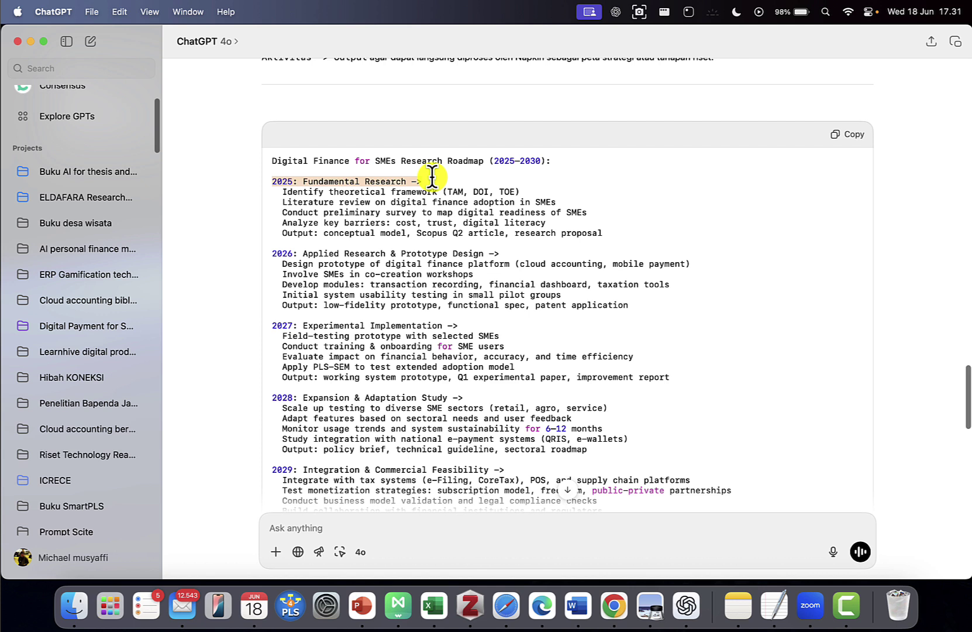
pyautogui.click(436, 234)
pyautogui.moveTo(418, 234); pyautogui.dragTo(504, 233)
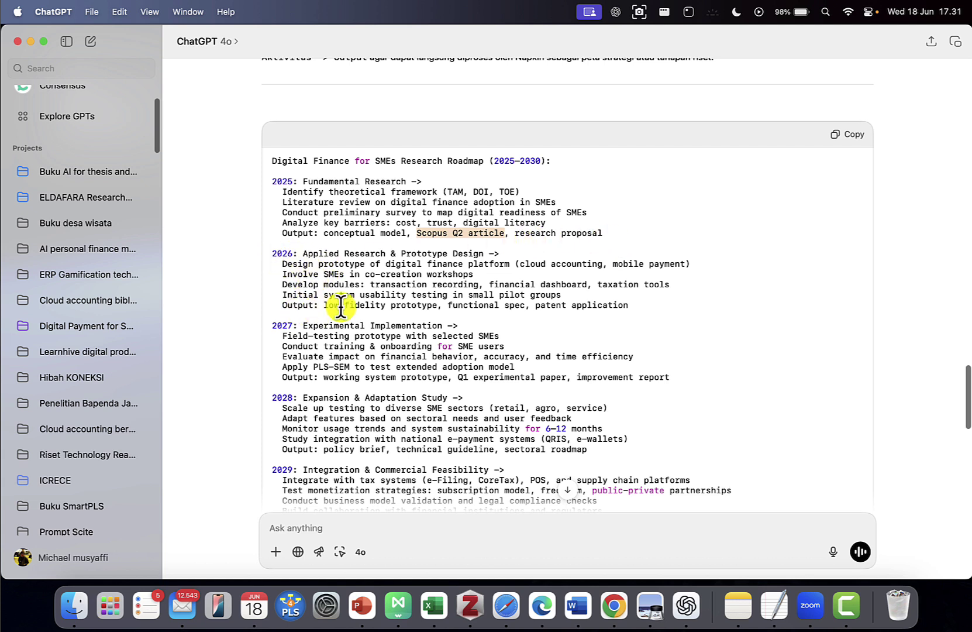
pyautogui.click(323, 302)
pyautogui.moveTo(323, 303); pyautogui.dragTo(443, 304)
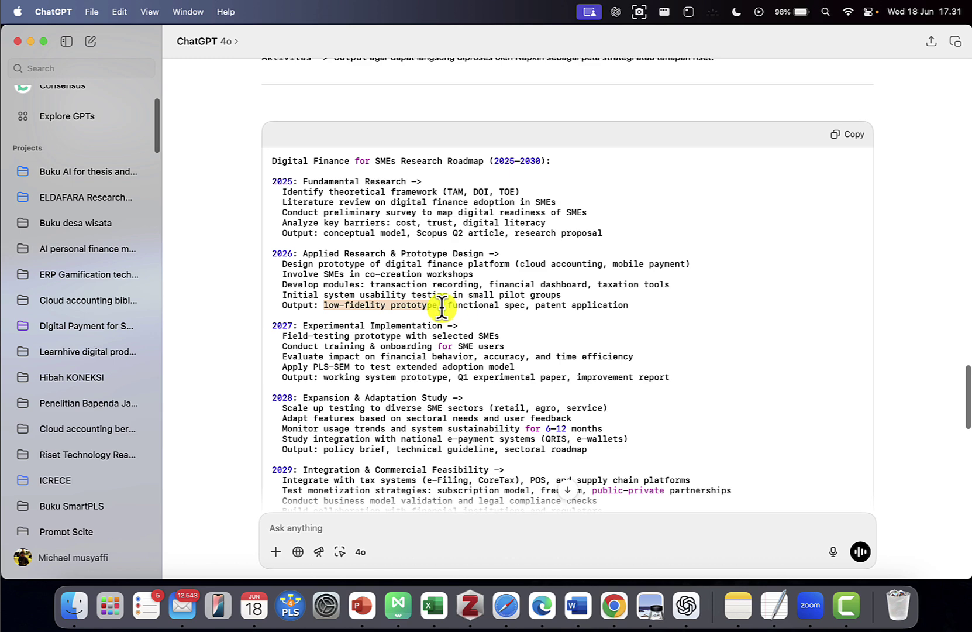
pyautogui.scroll(-5, 432, 303)
pyautogui.scroll(-1, 441, 305)
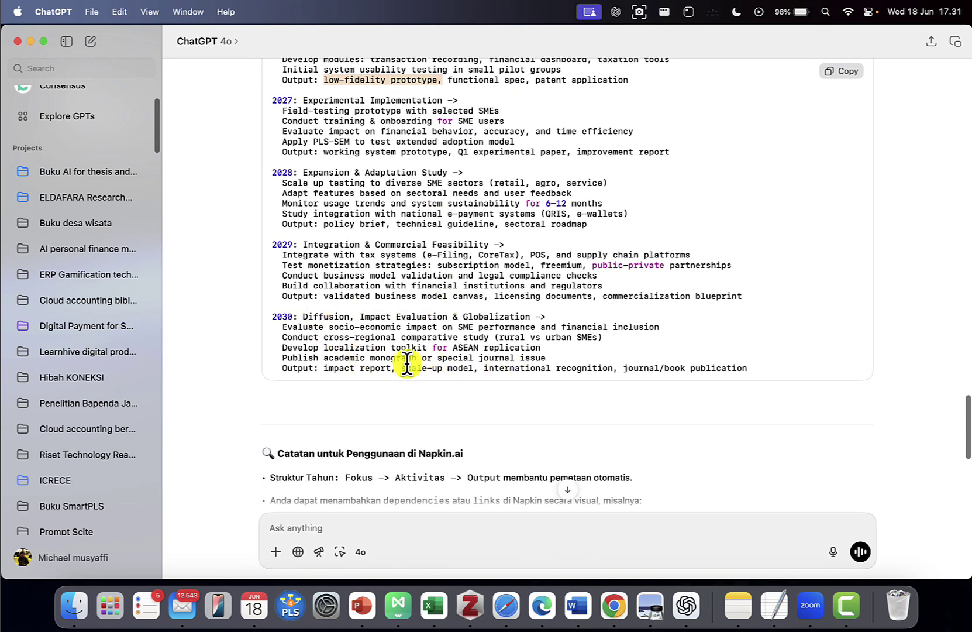
pyautogui.moveTo(401, 368); pyautogui.dragTo(470, 369)
pyautogui.scroll(10, 470, 369)
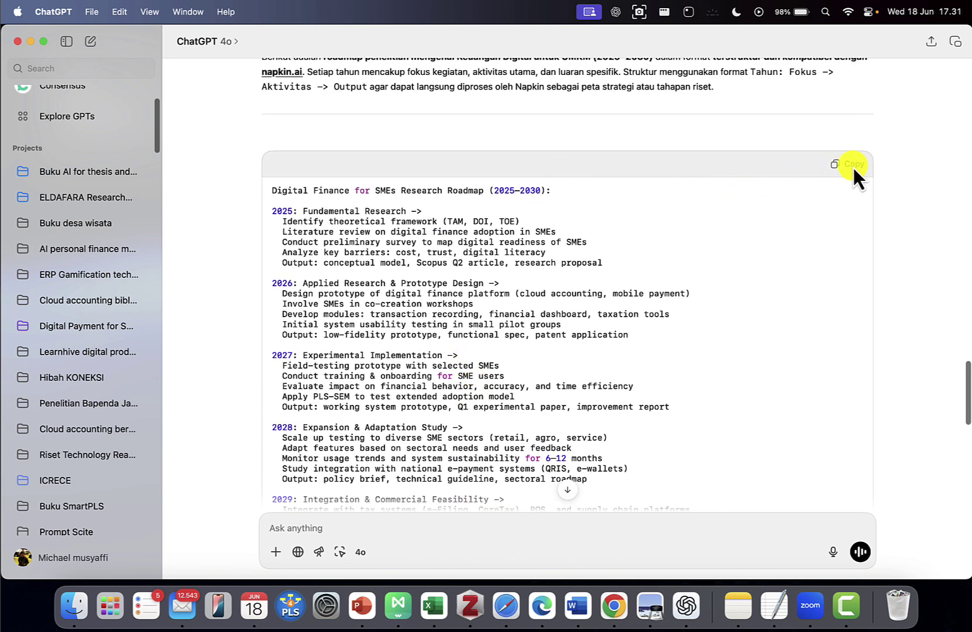
# - Copy the generated roadmap block and title the blank Napkin AI document in Edge "Roadmap penelitian"
pyautogui.click(852, 165)
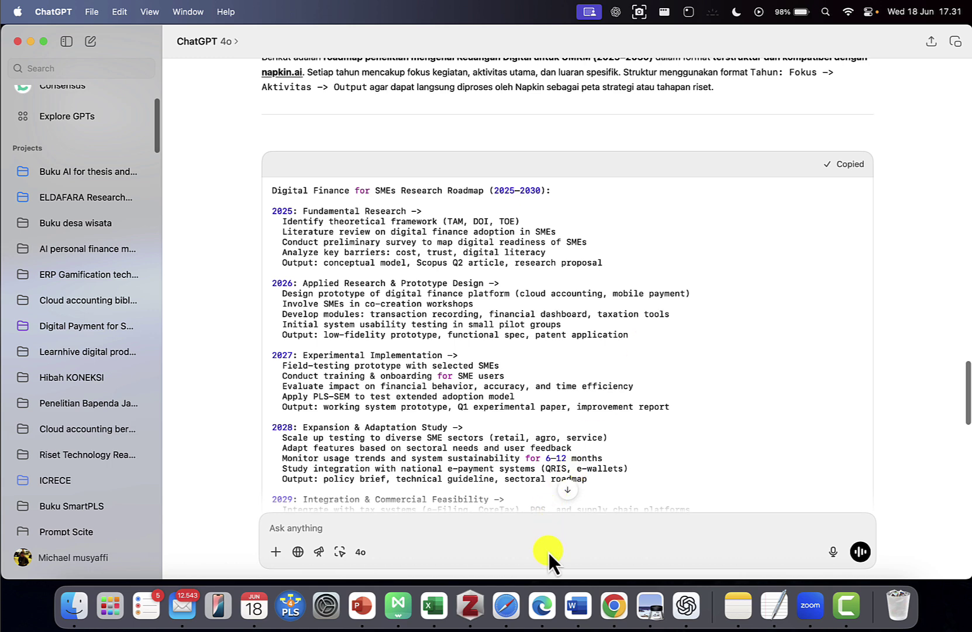
pyautogui.click(542, 608)
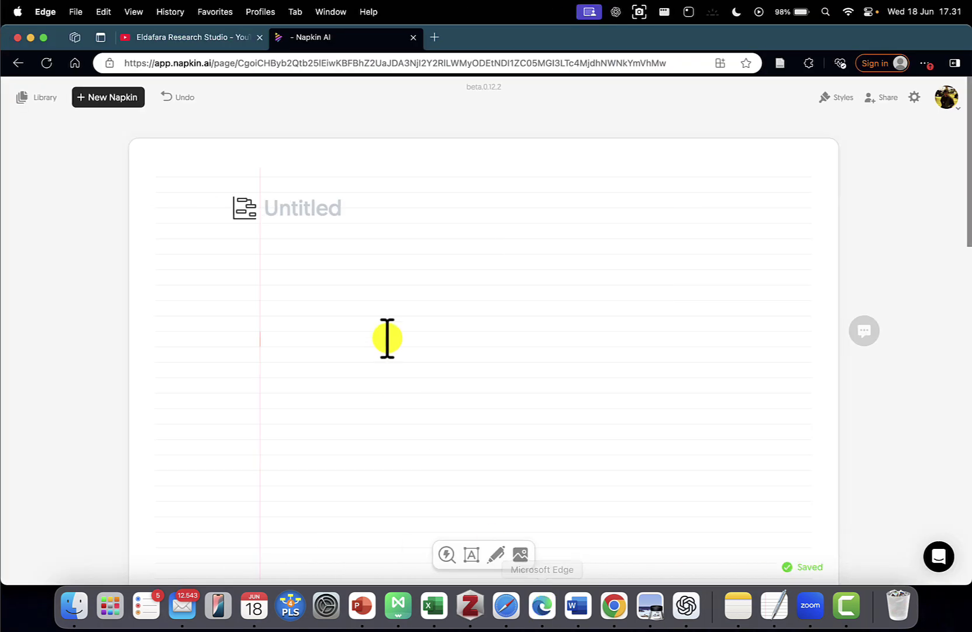
pyautogui.write('Roadm')
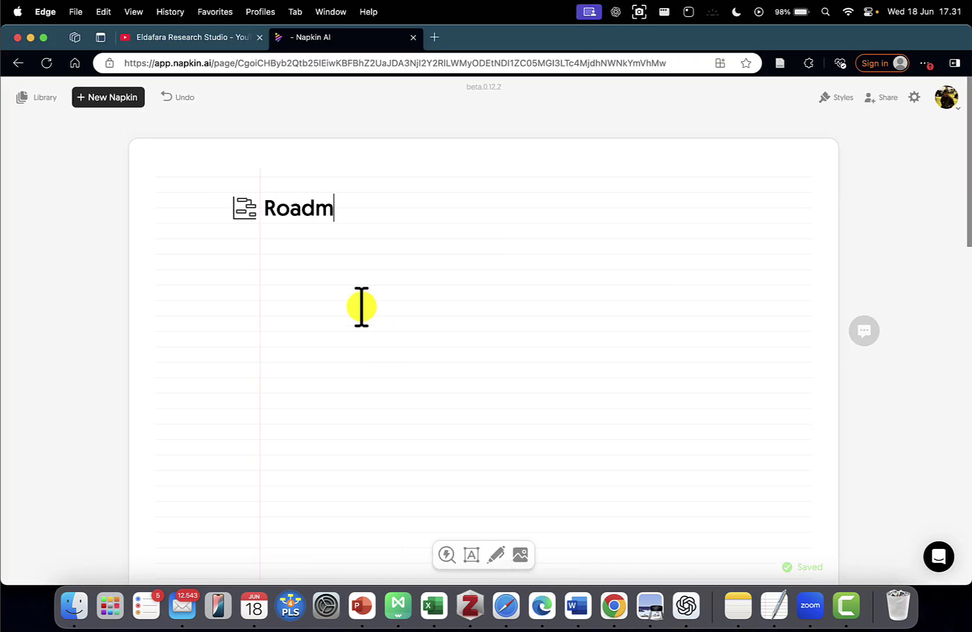
pyautogui.write('ap penelitian')
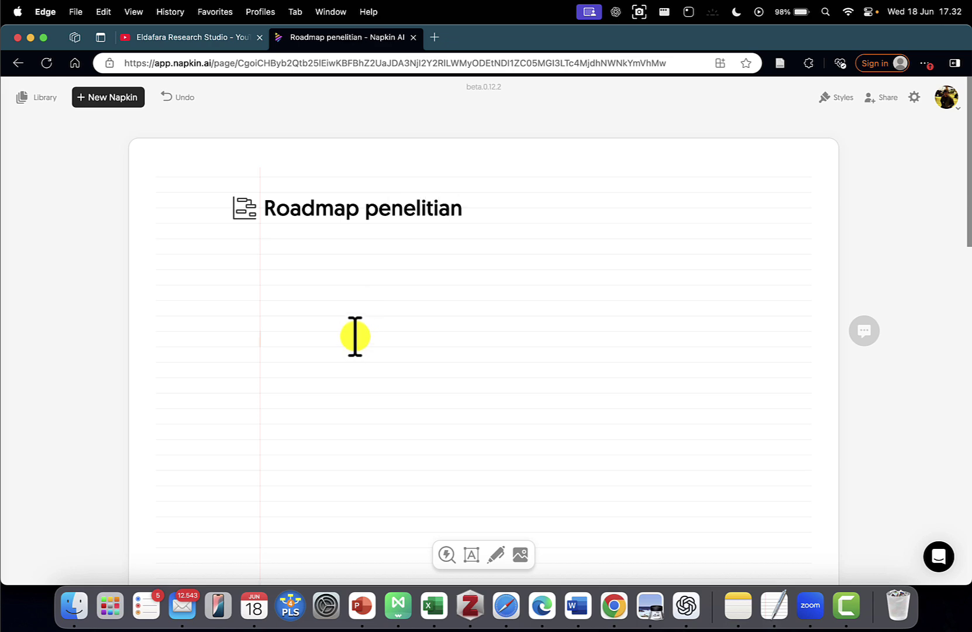
# - Paste the copied roadmap text into the document body below the title
pyautogui.click(305, 289)
pyautogui.press('super+v')
pyautogui.scroll(10, 376, 258)
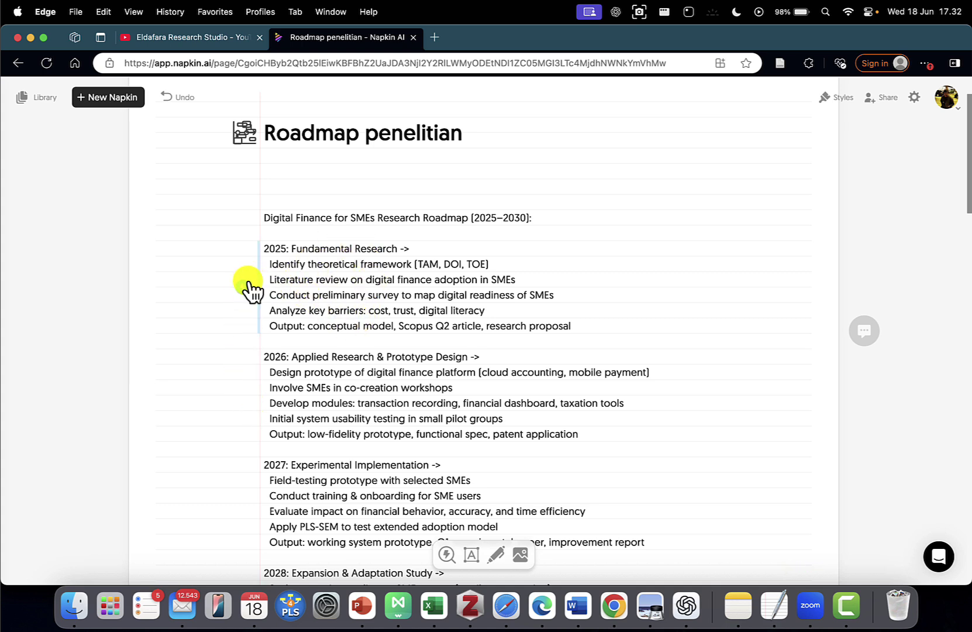
# - Remove the blank lines between the yearly sections from 2025 to 2030 so they form one continuous text block
pyautogui.click(279, 339)
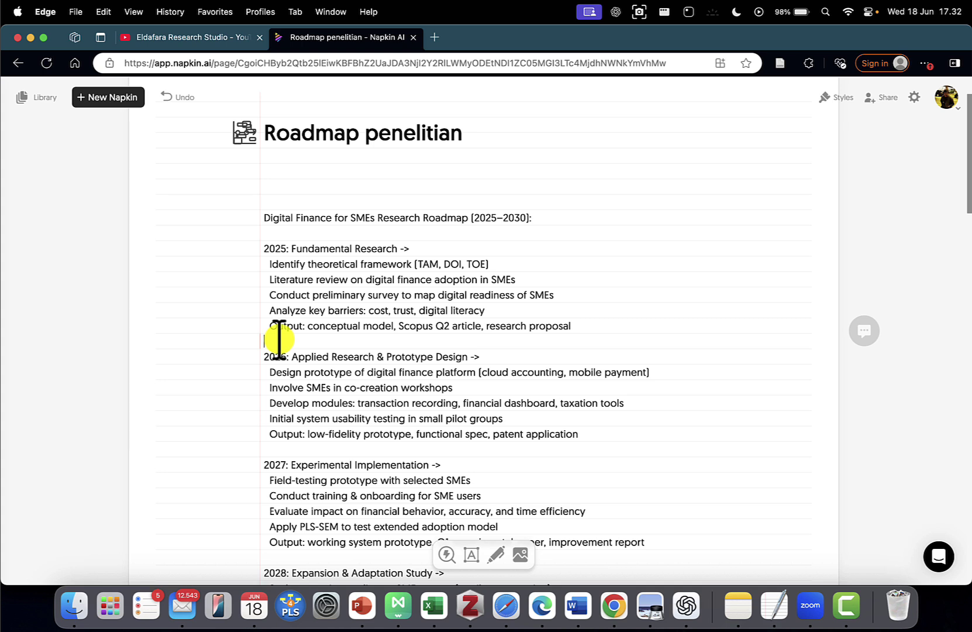
pyautogui.press('BackSpace')
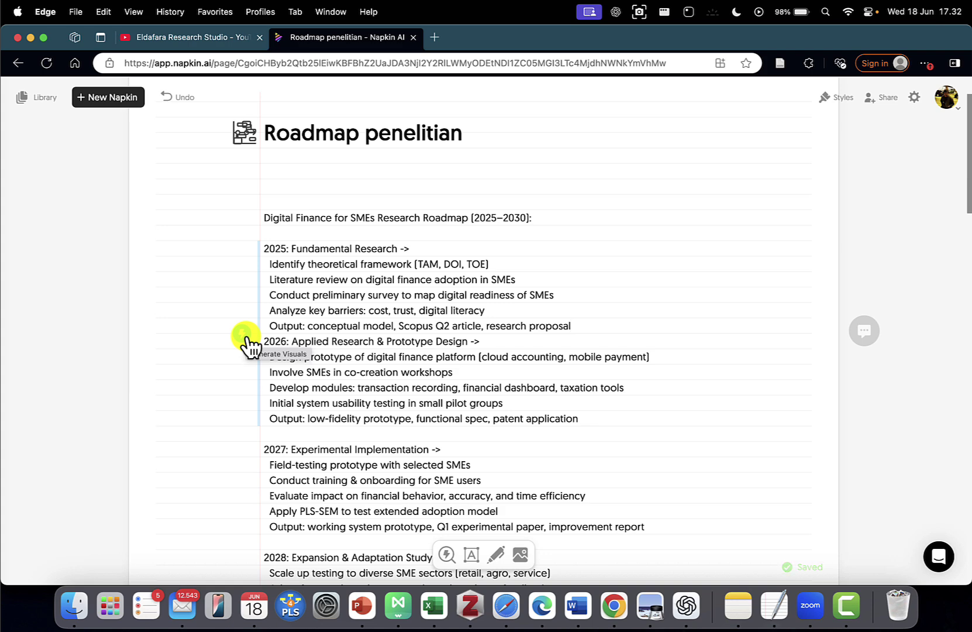
pyautogui.click(269, 429)
pyautogui.press('BackSpace')
pyautogui.scroll(-3, 269, 433)
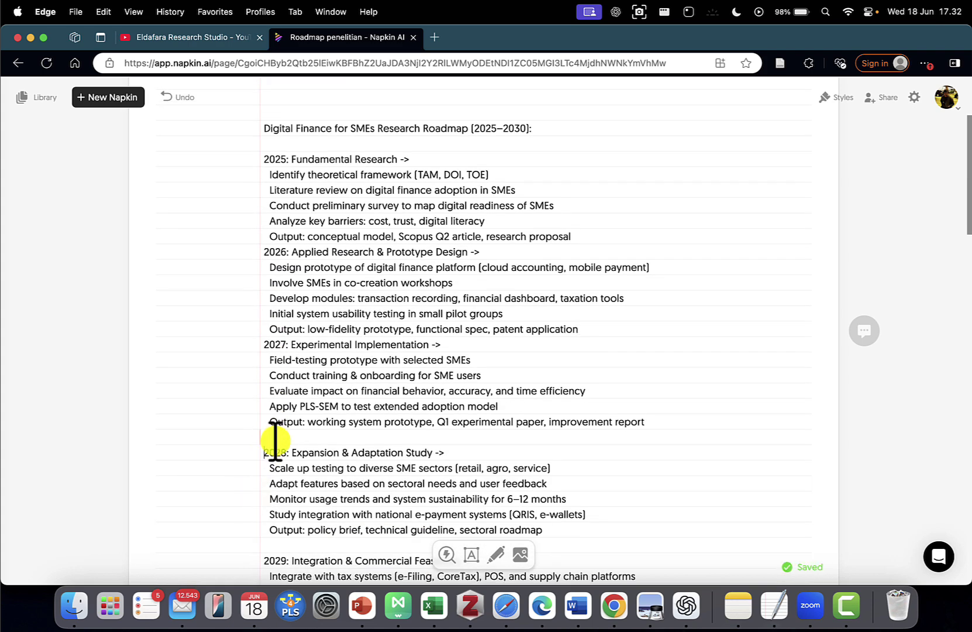
pyautogui.click(272, 435)
pyautogui.press('BackSpace')
pyautogui.scroll(-3, 273, 433)
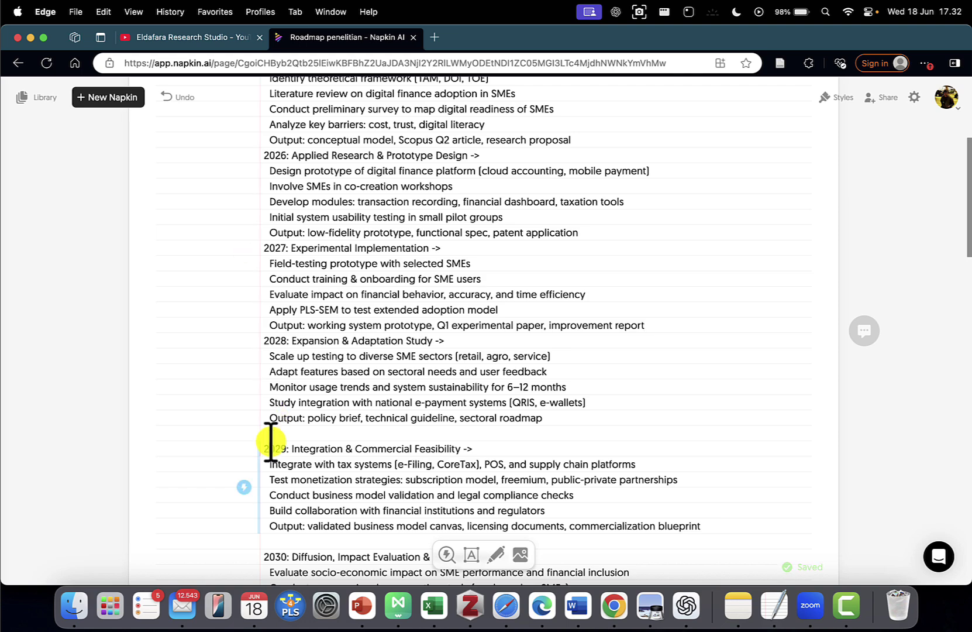
pyautogui.click(271, 430)
pyautogui.press('BackSpace')
pyautogui.click(273, 522)
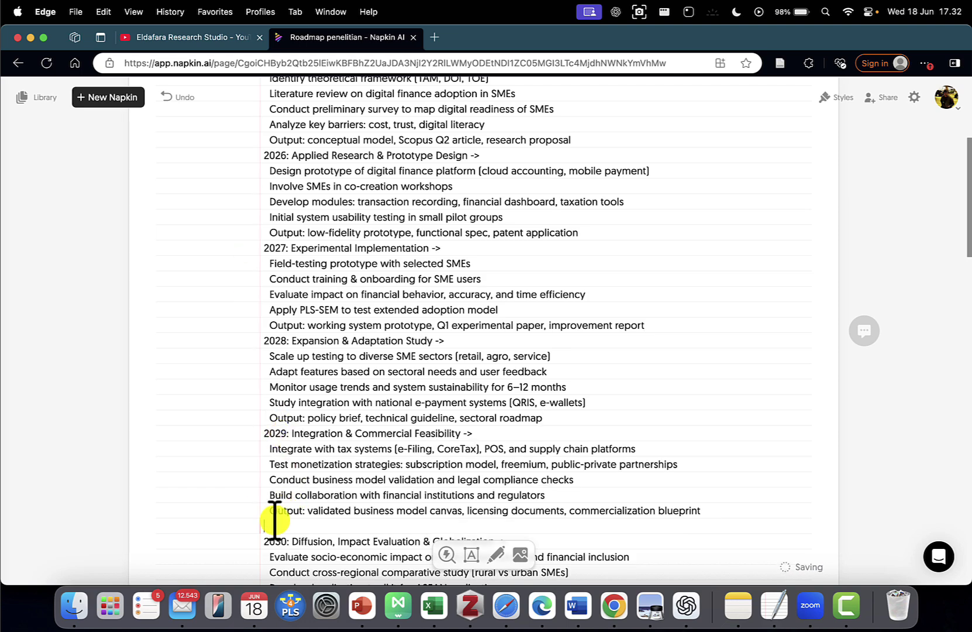
pyautogui.press('BackSpace')
# - Generate visuals for the whole 2025–2030 roadmap text block
pyautogui.scroll(-8, 273, 519)
pyautogui.scroll(9, 273, 519)
pyautogui.scroll(2, 275, 517)
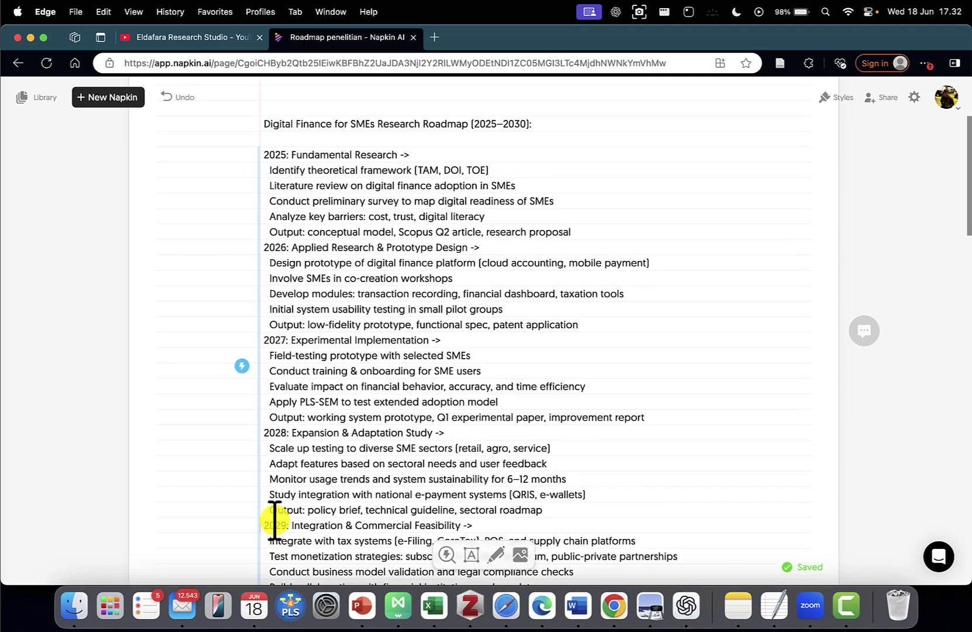
pyautogui.scroll(-5, 273, 512)
pyautogui.scroll(4, 266, 520)
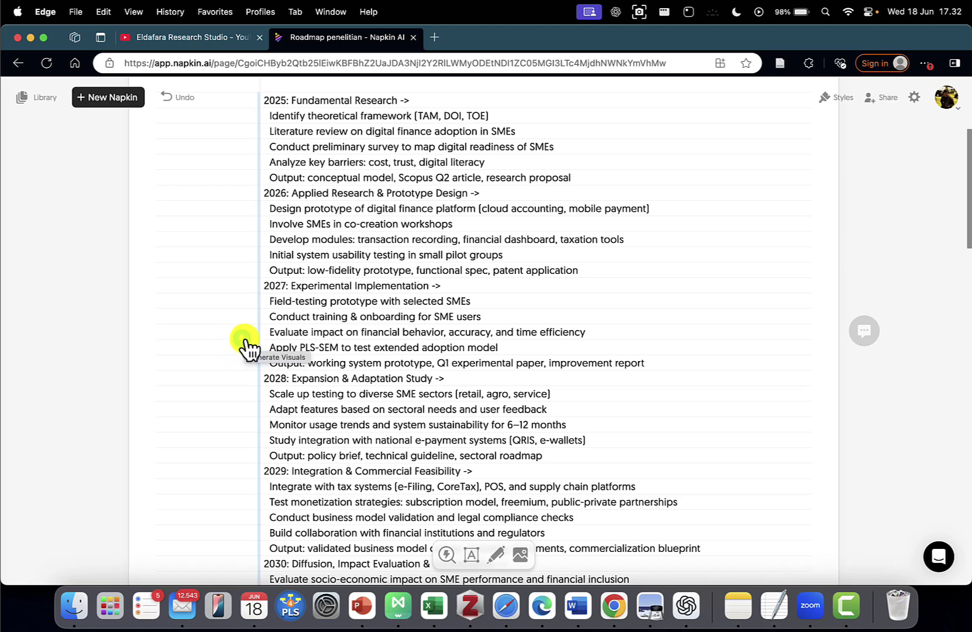
pyautogui.click(246, 341)
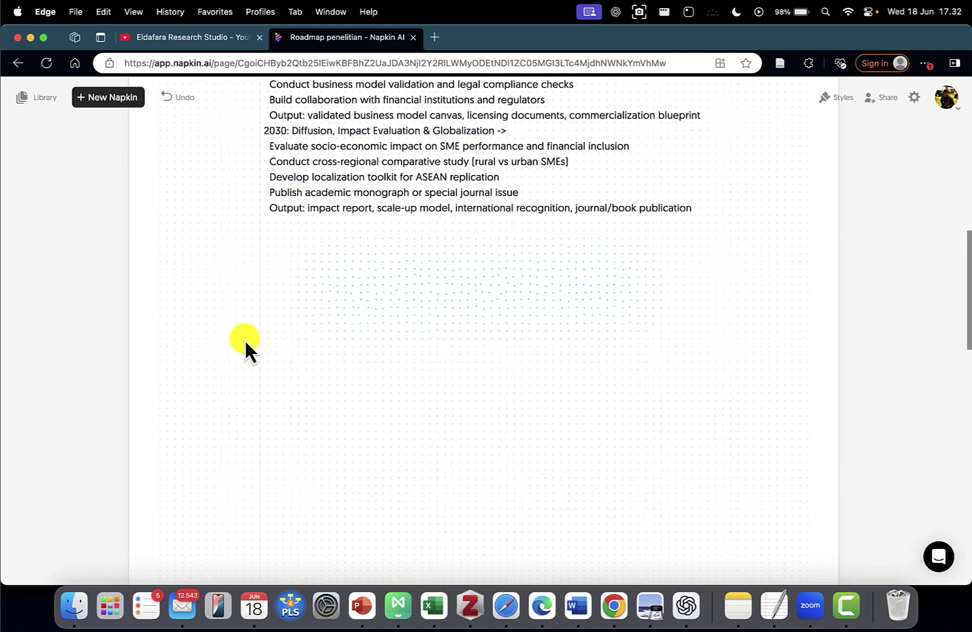
pyautogui.click(248, 347)
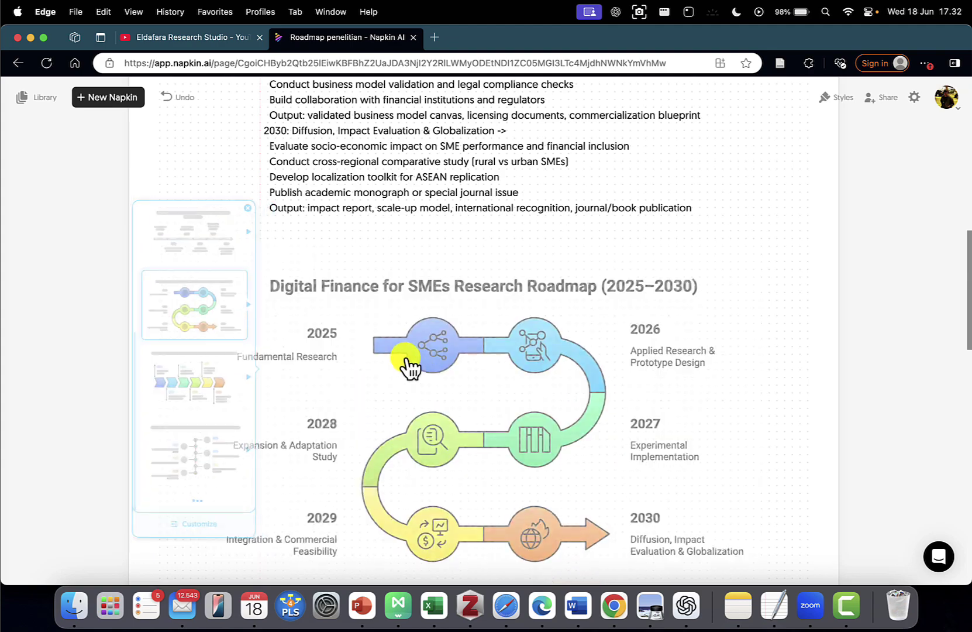
# - Browse the suggested visuals and choose the winding road design with location pins
pyautogui.click(213, 359)
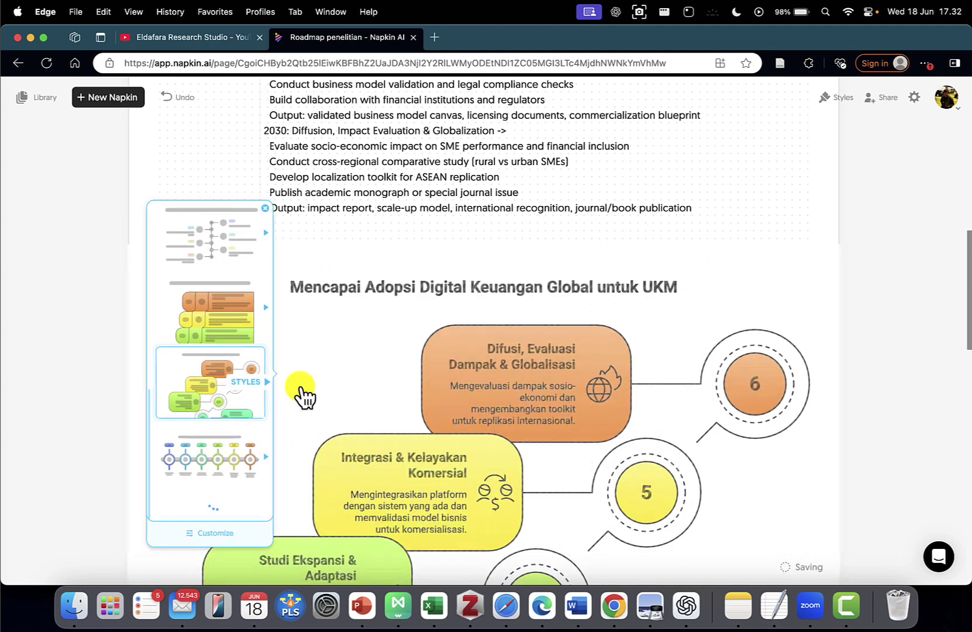
pyautogui.scroll(-1, 231, 396)
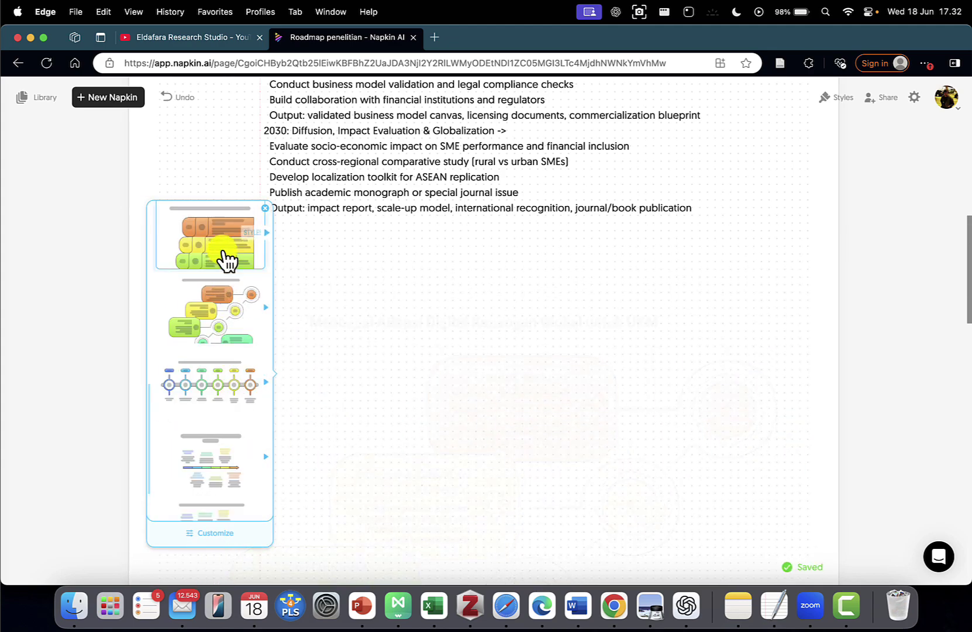
pyautogui.scroll(-1, 217, 401)
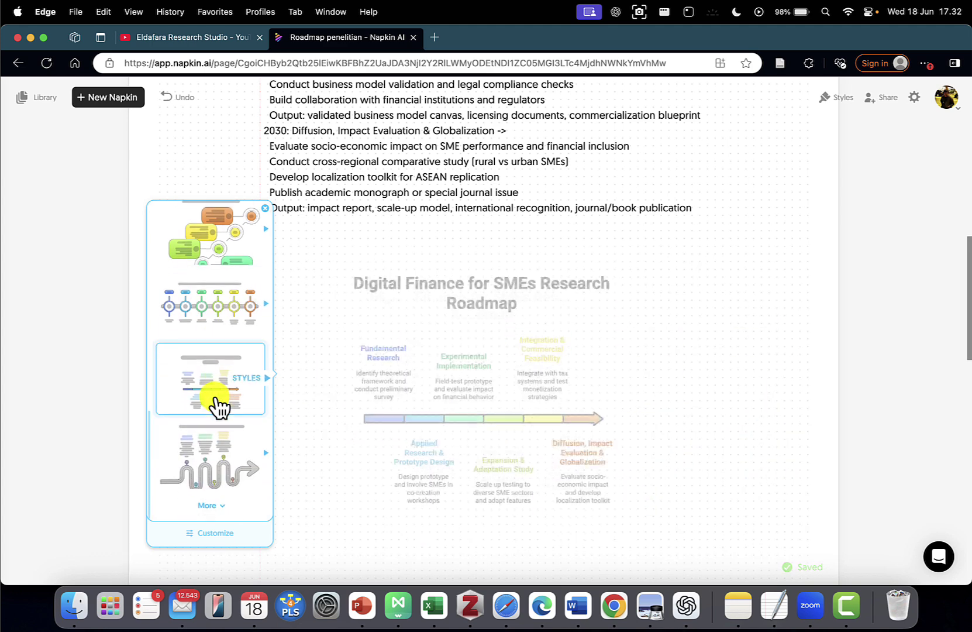
pyautogui.click(218, 451)
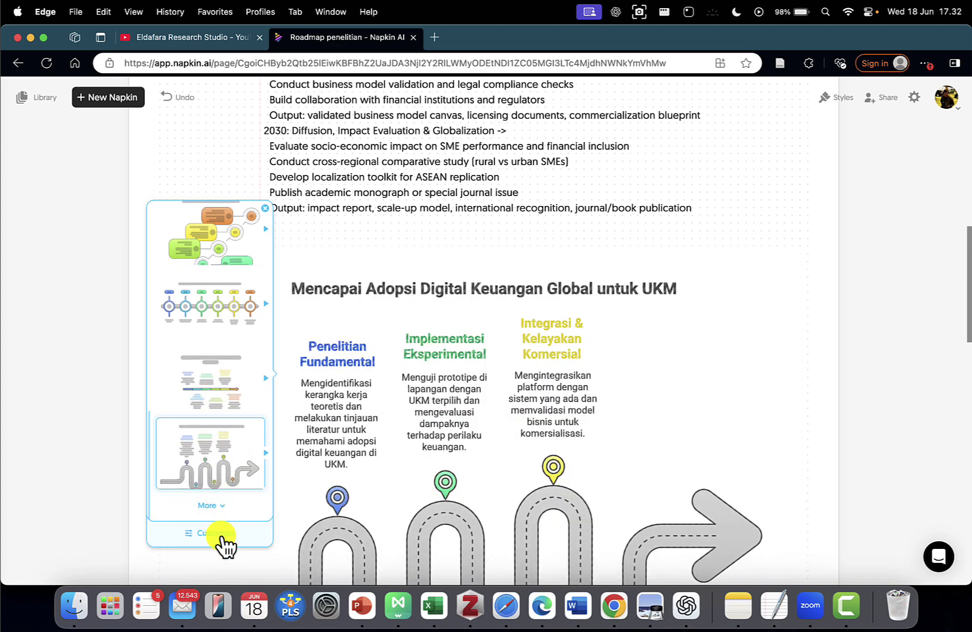
# - Open the visual customization options and search for a specific visual type with "time"
pyautogui.click(224, 544)
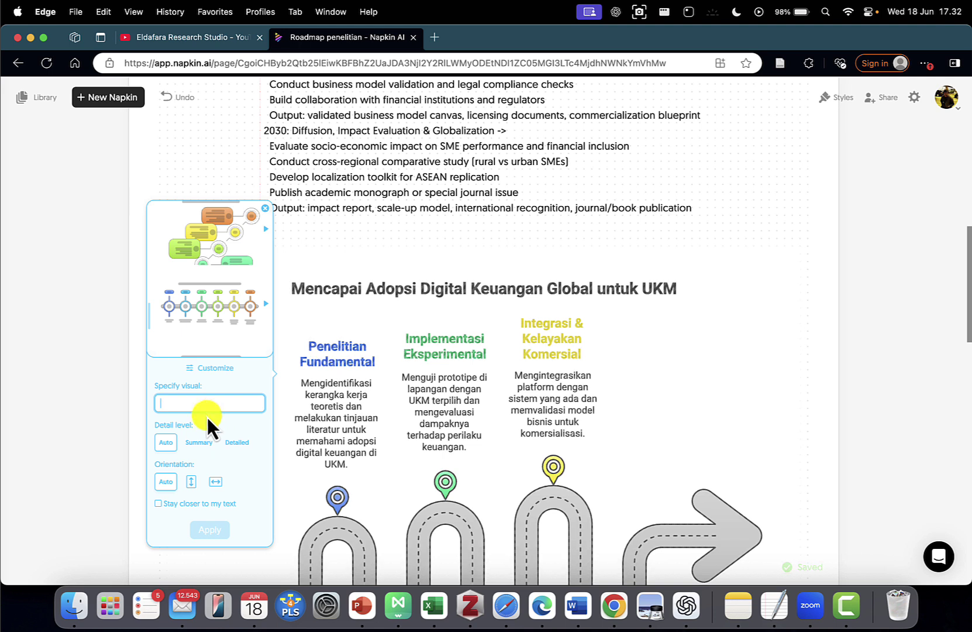
pyautogui.write('time')
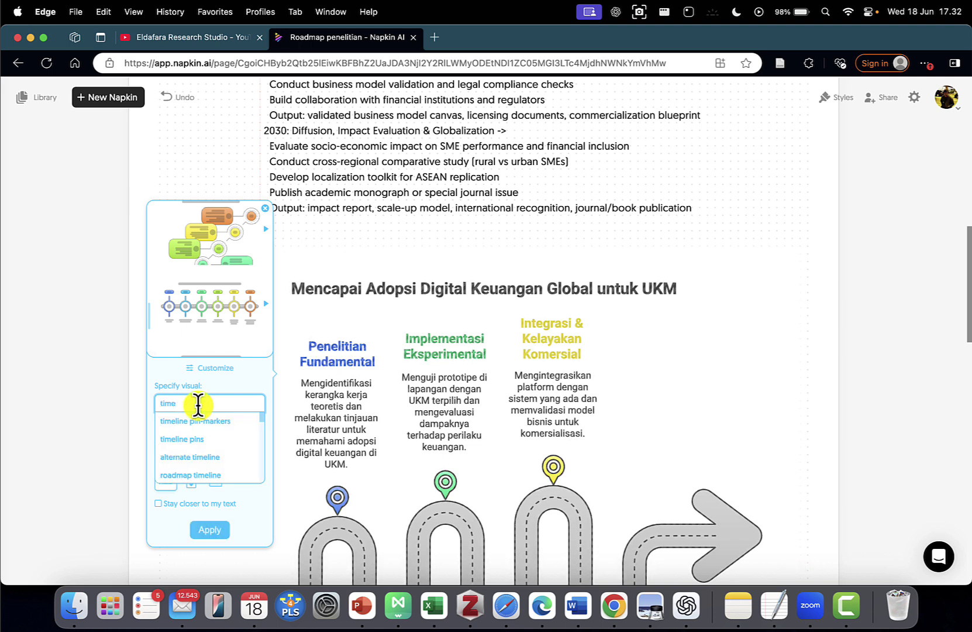